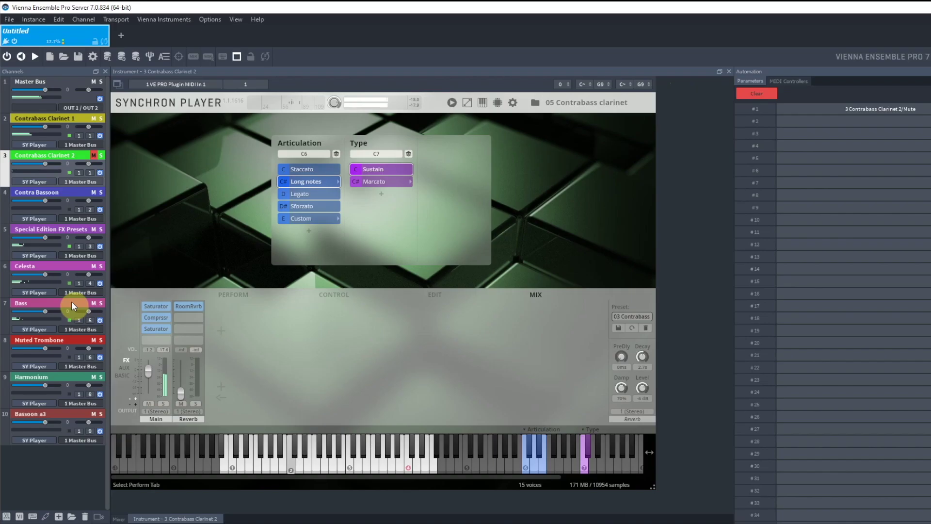
Select the Bass channel and freeze the Analyzer Pro spectrum with HOLD to show its hold graph
left_click(71, 306)
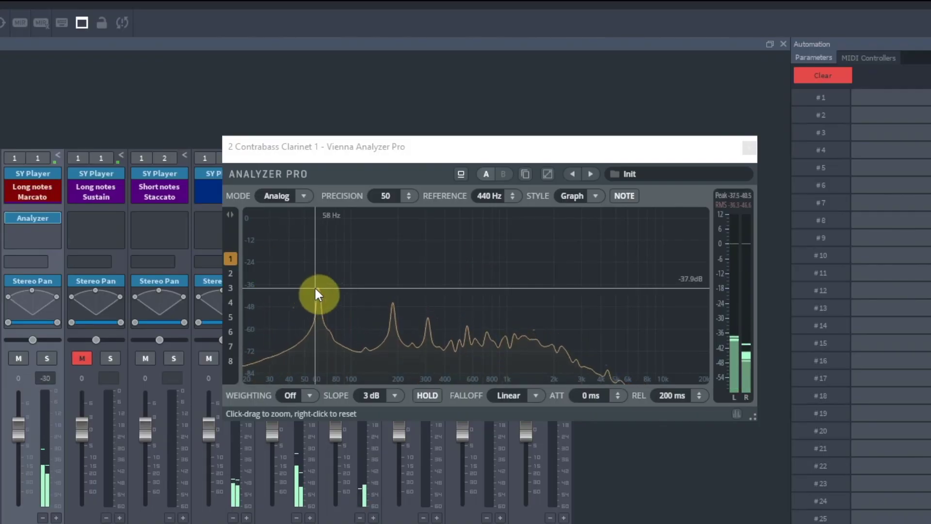
left_click(434, 396)
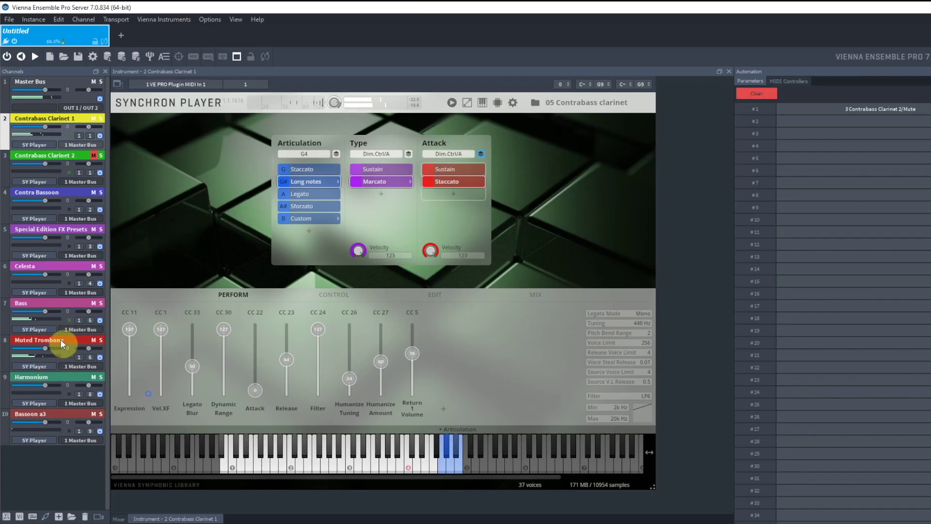
left_click(60, 343)
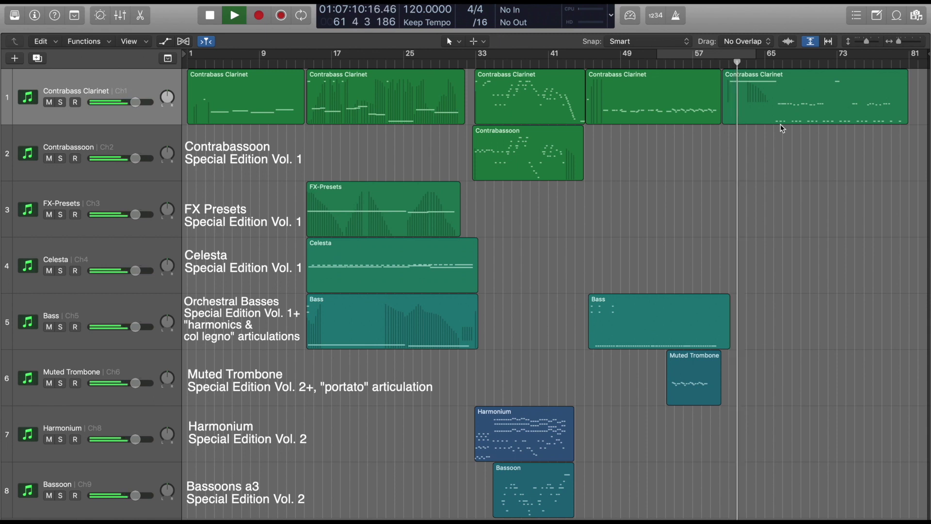
left_click(794, 104)
key("p")
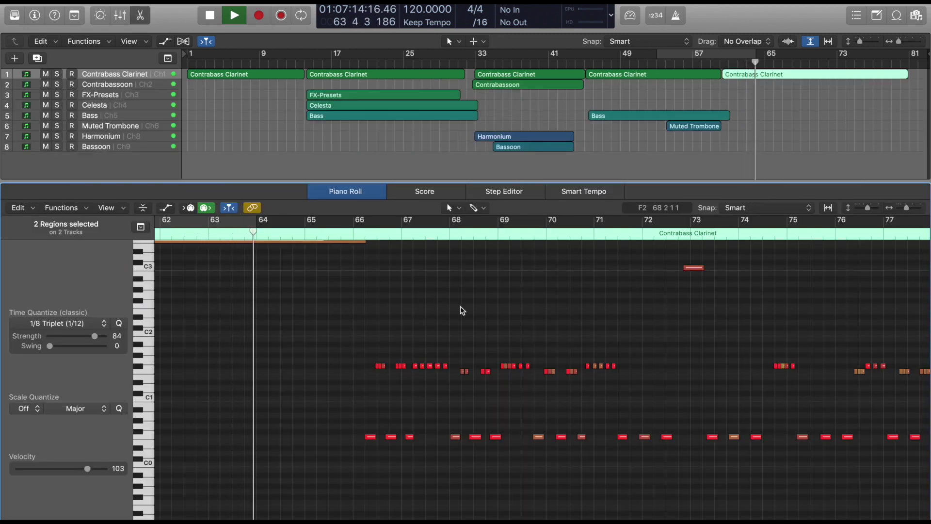
scroll(460, 310, "down", 2)
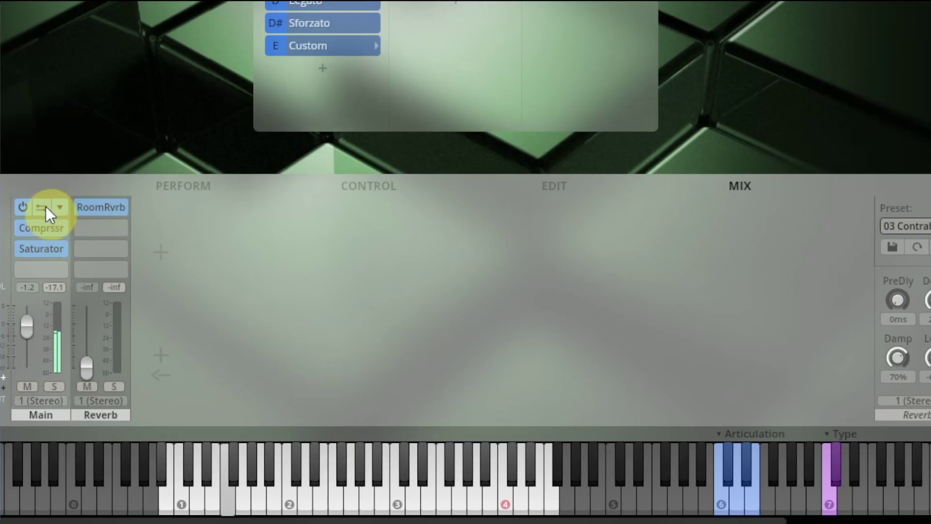
Load a Saturator into Main's first insert slot and open the Compressor's settings
left_click(158, 334)
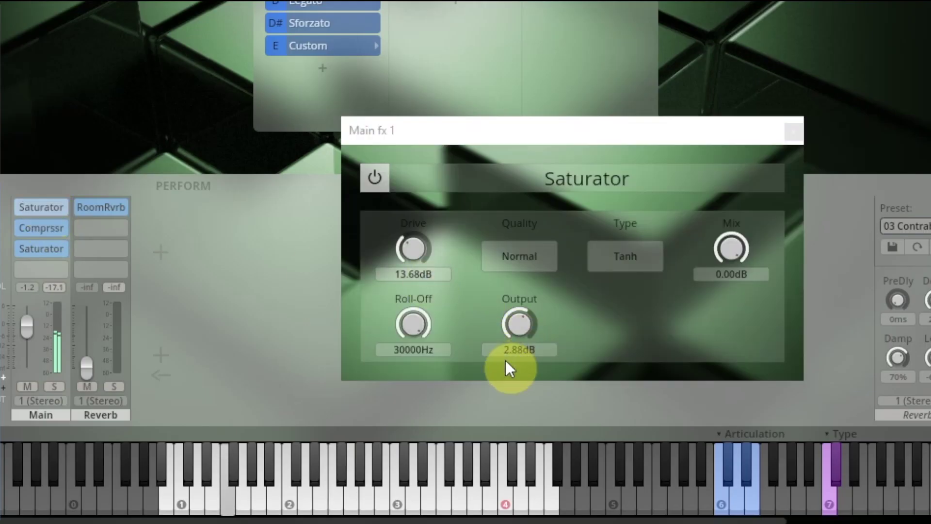
left_click(40, 229)
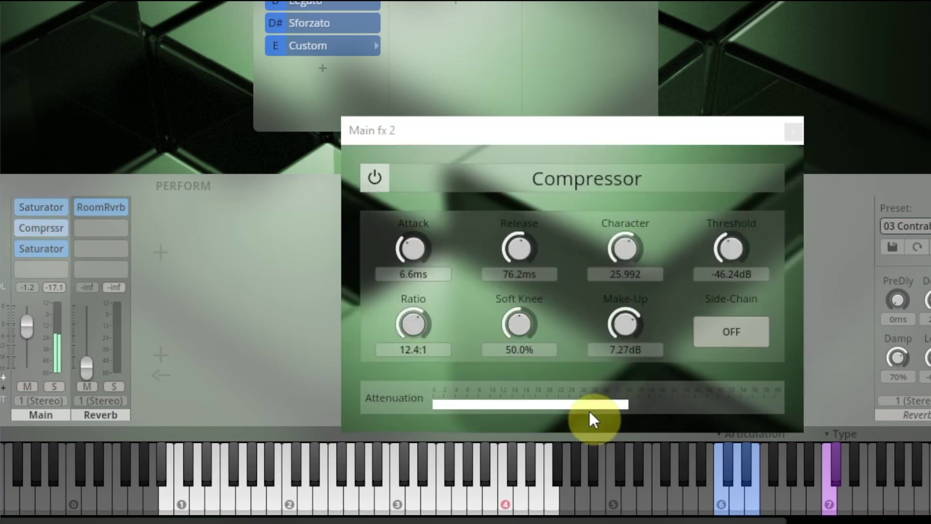